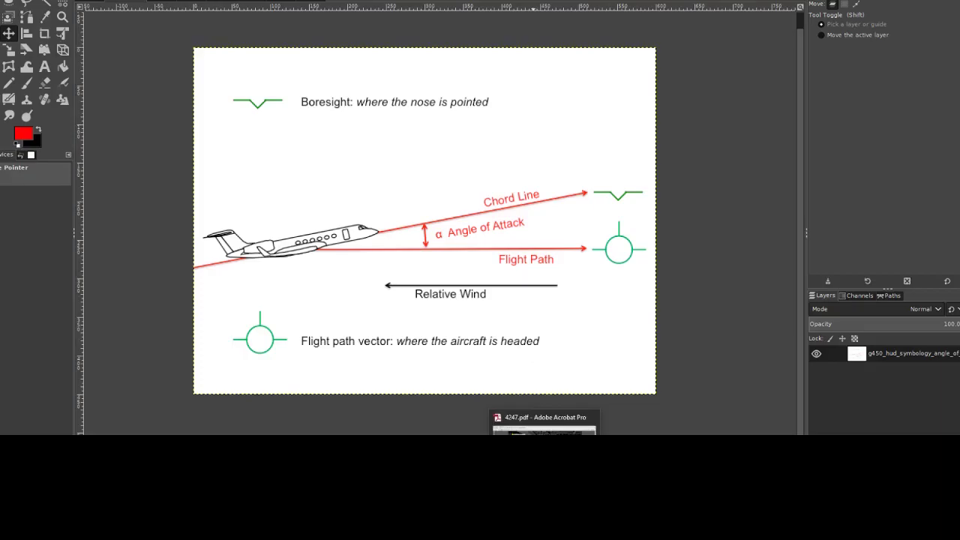
Step: Bring up the Airbus pilot seating PDF in Acrobat at the eye reference point diagram (fig.1)
{"action": "left_click", "coordinate": [543, 428]}
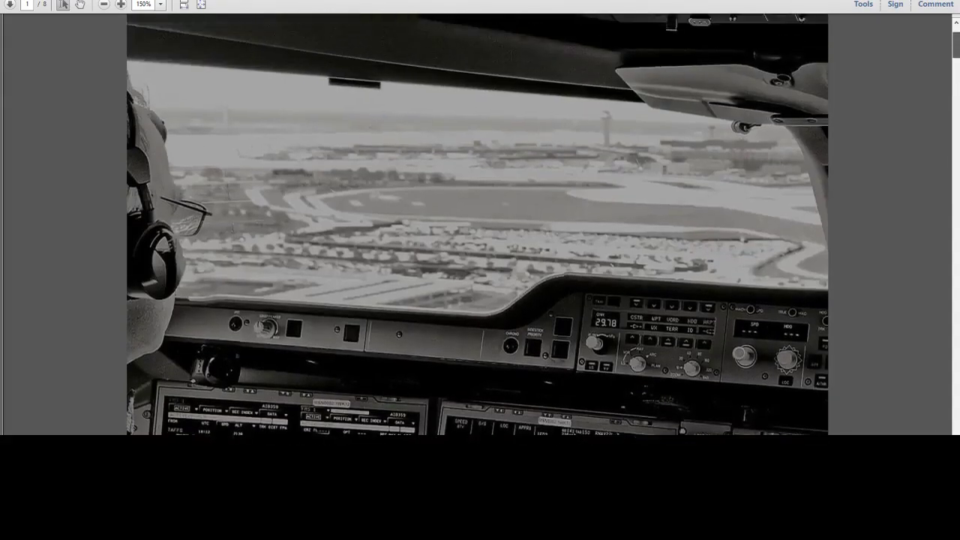
{"action": "scroll", "coordinate": [477, 225], "scroll_direction": "down", "scroll_amount": 5}
{"action": "scroll", "coordinate": [478, 225], "scroll_direction": "down", "scroll_amount": 5}
{"action": "scroll", "coordinate": [477, 225], "scroll_direction": "down", "scroll_amount": 5}
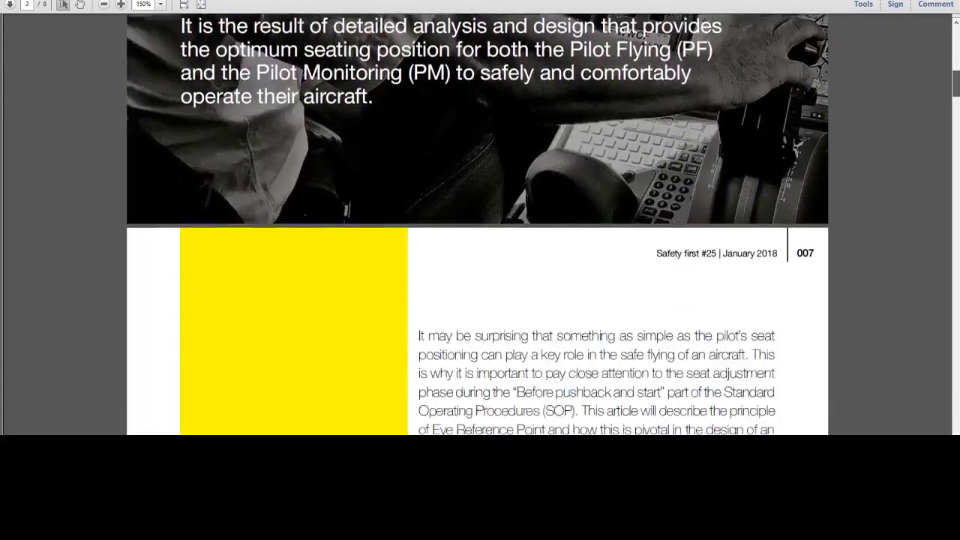
{"action": "scroll", "coordinate": [478, 225], "scroll_direction": "down", "scroll_amount": 3}
{"action": "scroll", "coordinate": [477, 225], "scroll_direction": "down", "scroll_amount": 2}
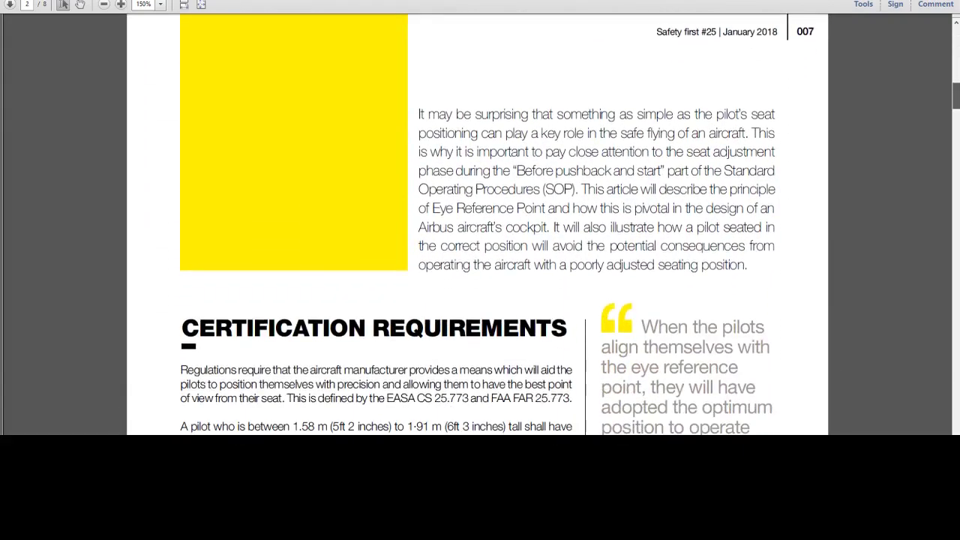
{"action": "scroll", "coordinate": [480, 225], "scroll_direction": "down", "scroll_amount": 1}
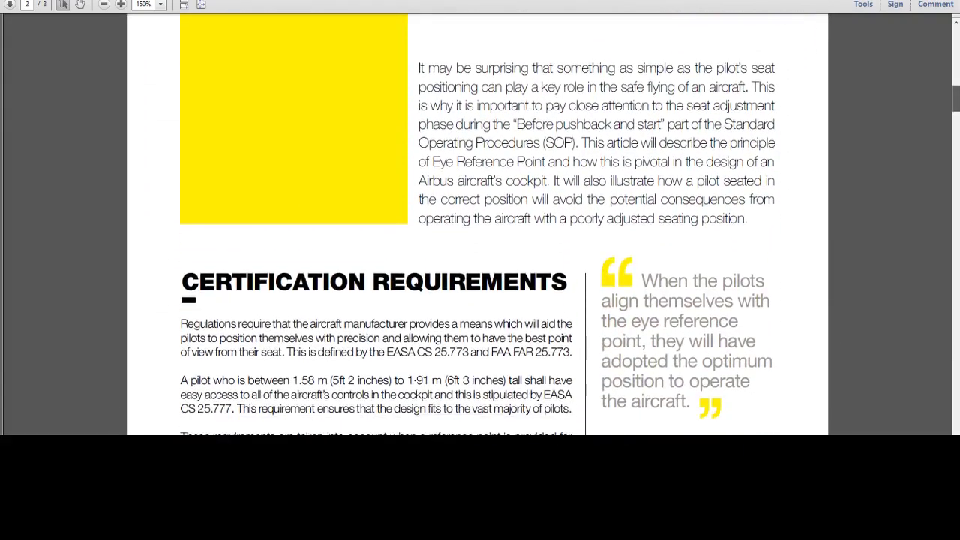
{"action": "scroll", "coordinate": [479, 225], "scroll_direction": "down", "scroll_amount": 3}
{"action": "scroll", "coordinate": [480, 225], "scroll_direction": "down", "scroll_amount": 1}
{"action": "scroll", "coordinate": [480, 225], "scroll_direction": "down", "scroll_amount": 3}
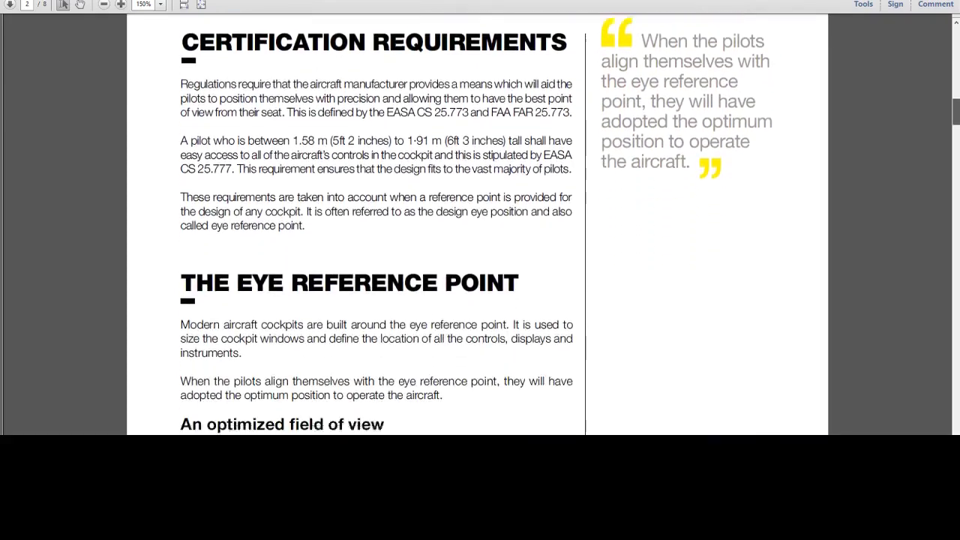
{"action": "scroll", "coordinate": [480, 225], "scroll_direction": "down", "scroll_amount": 1}
{"action": "scroll", "coordinate": [480, 225], "scroll_direction": "down", "scroll_amount": 1}
{"action": "scroll", "coordinate": [479, 225], "scroll_direction": "down", "scroll_amount": 1}
{"action": "scroll", "coordinate": [480, 225], "scroll_direction": "down", "scroll_amount": 1}
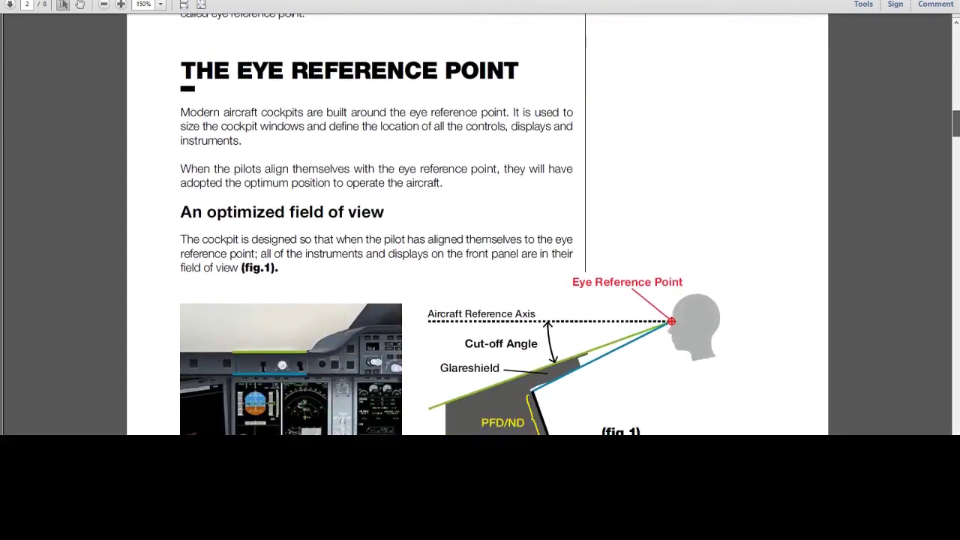
{"action": "scroll", "coordinate": [480, 225], "scroll_direction": "down", "scroll_amount": 1}
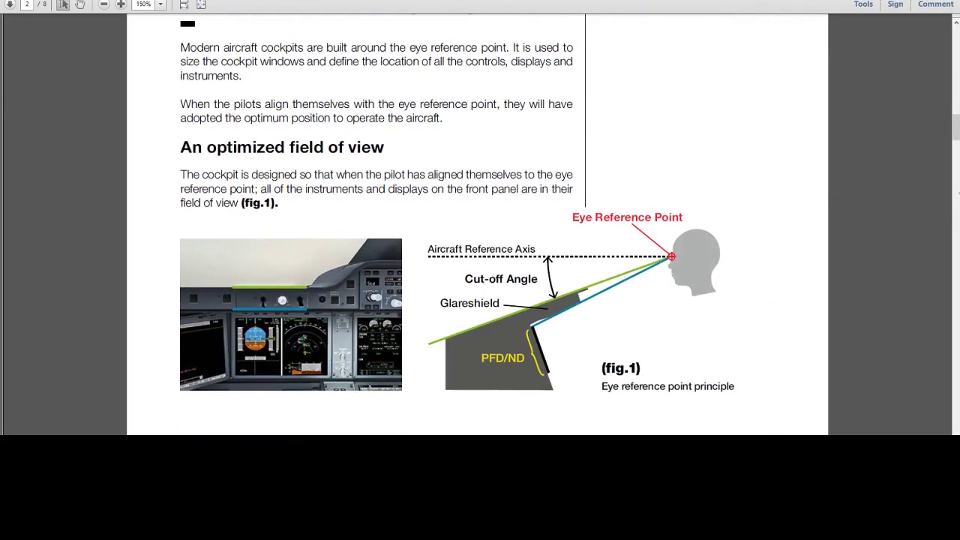
{"action": "left_click_drag", "start_coordinate": [955, 133], "coordinate": [952, 159]}
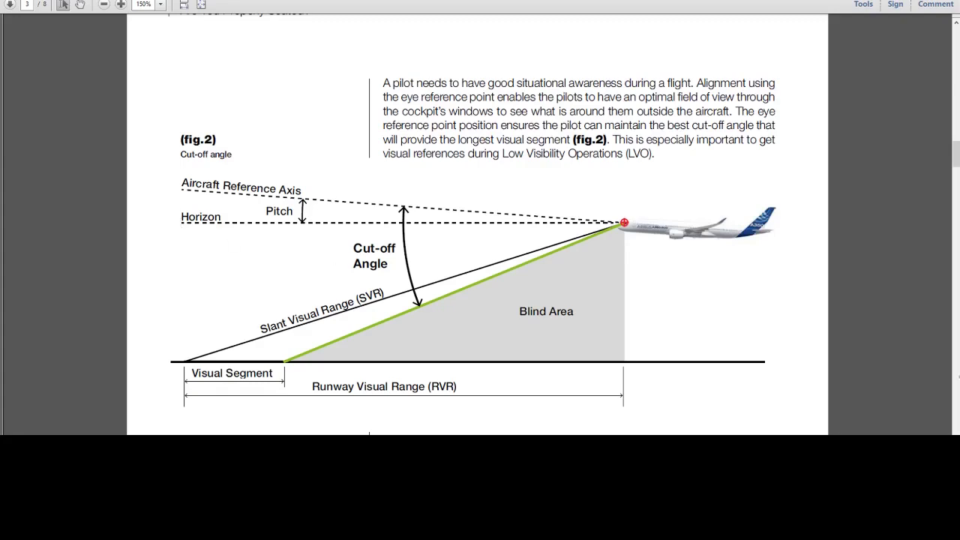
{"action": "left_click_drag", "start_coordinate": [956, 158], "coordinate": [957, 180]}
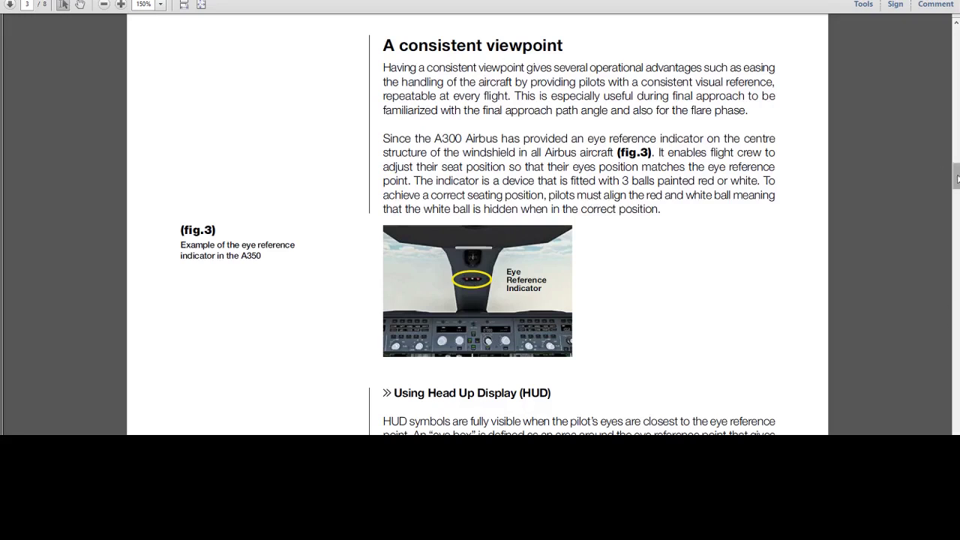
Step: Scroll the Airbus PDF to fig.7, the reduced cut-off angle when seated too low
{"action": "left_click", "coordinate": [957, 178]}
{"action": "left_click_drag", "start_coordinate": [955, 178], "coordinate": [954, 156]}
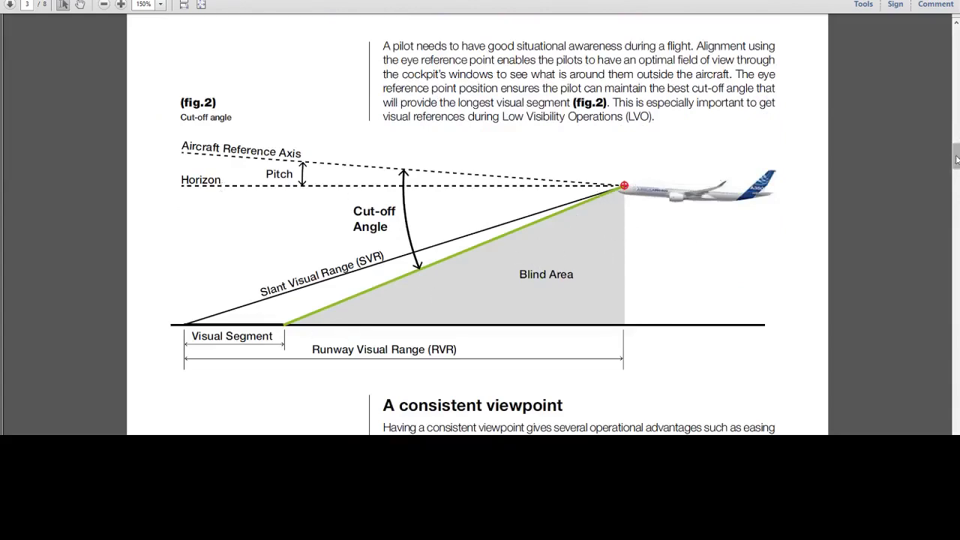
{"action": "left_click_drag", "start_coordinate": [957, 159], "coordinate": [955, 266]}
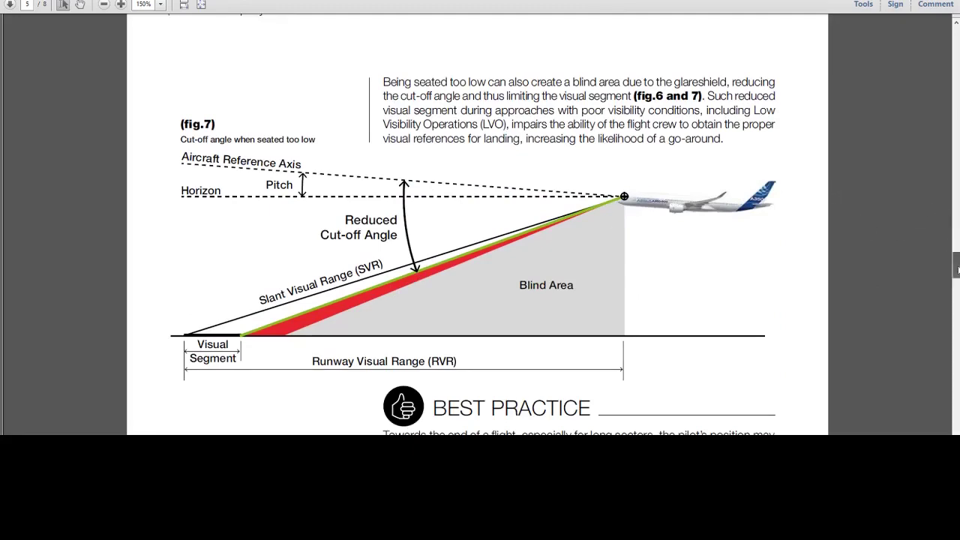
{"action": "left_click_drag", "start_coordinate": [957, 267], "coordinate": [957, 326]}
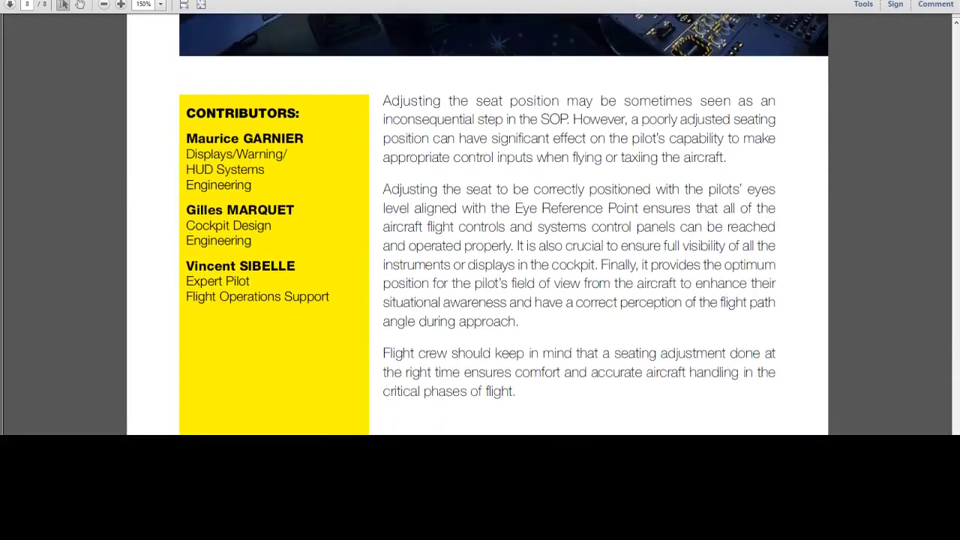
{"action": "scroll", "coordinate": [502, 225], "scroll_direction": "down", "scroll_amount": 1}
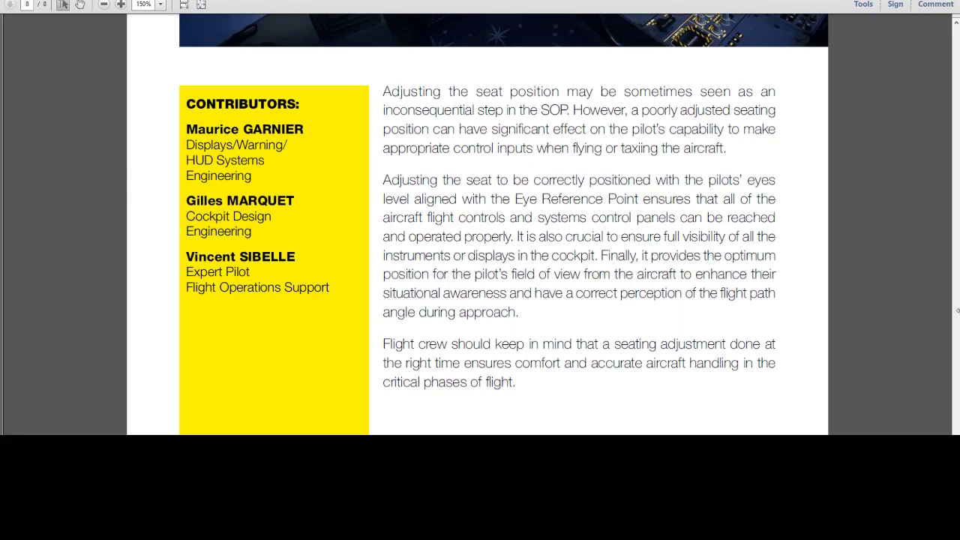
{"action": "scroll", "coordinate": [503, 225], "scroll_direction": "up", "scroll_amount": 1}
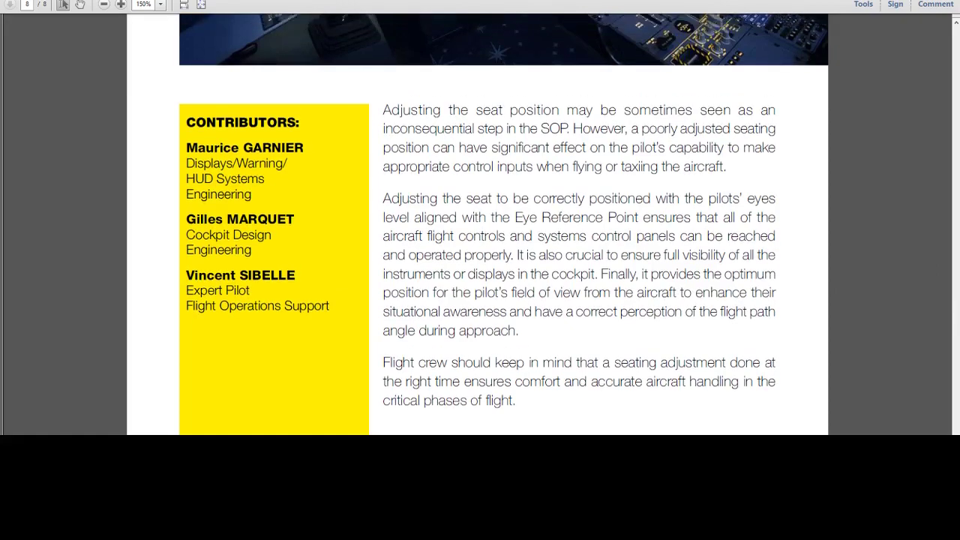
{"action": "mouse_move", "coordinate": [956, 427]}
{"action": "left_mouse_down"}
{"action": "mouse_move", "coordinate": [948, 283]}
{"action": "mouse_move", "coordinate": [935, 268]}
{"action": "mouse_move", "coordinate": [907, 280]}
{"action": "left_mouse_up"}
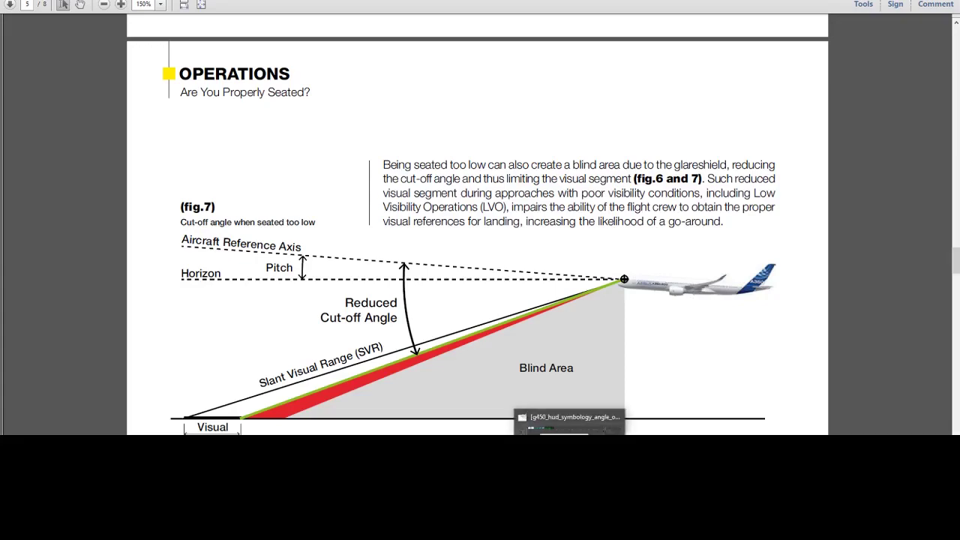
Step: Switch from the PDF's fig.7 page to the GIMP angle-of-attack diagram with boresight symbols
{"action": "left_click", "coordinate": [570, 421]}
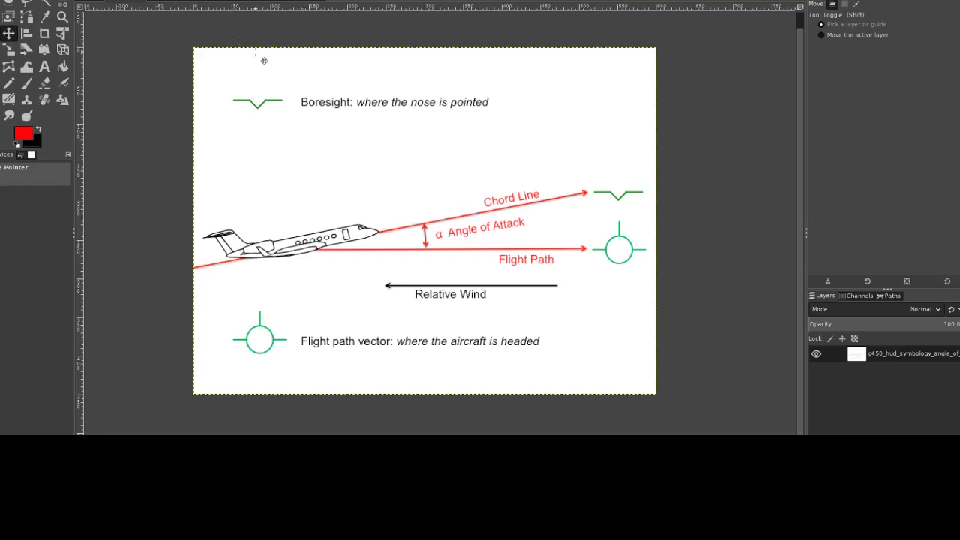
Step: Show the blue Global 7000 horizon diagram in GIMP via its image tab
{"action": "left_click", "coordinate": [170, 2]}
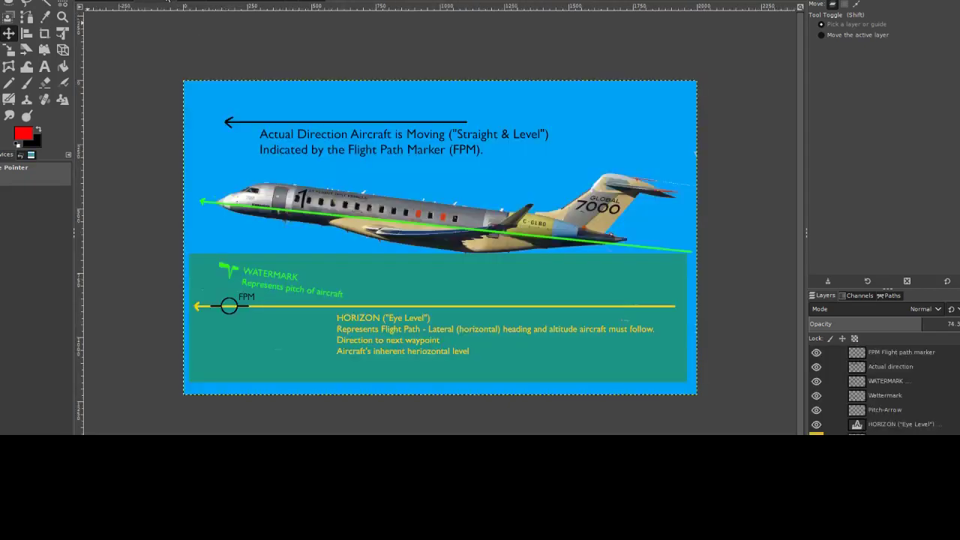